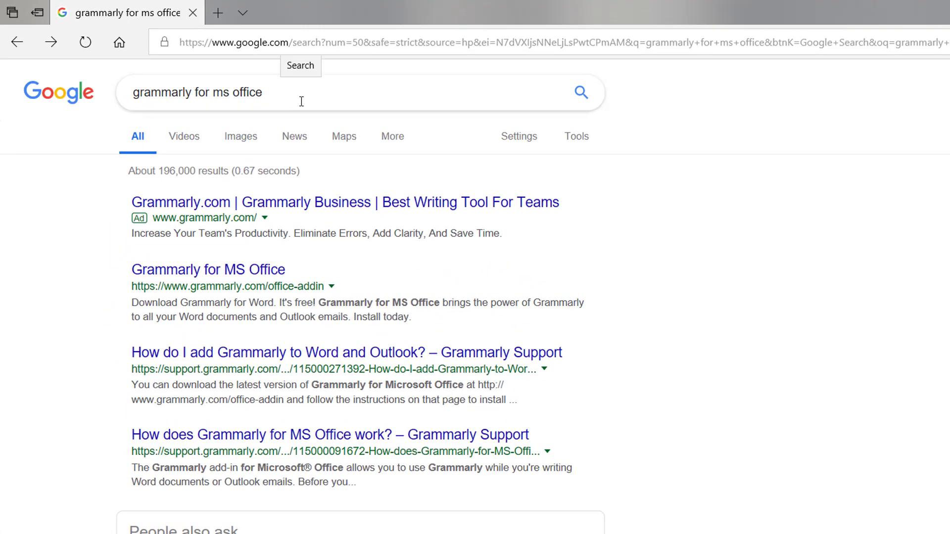
click(307, 89)
click(579, 96)
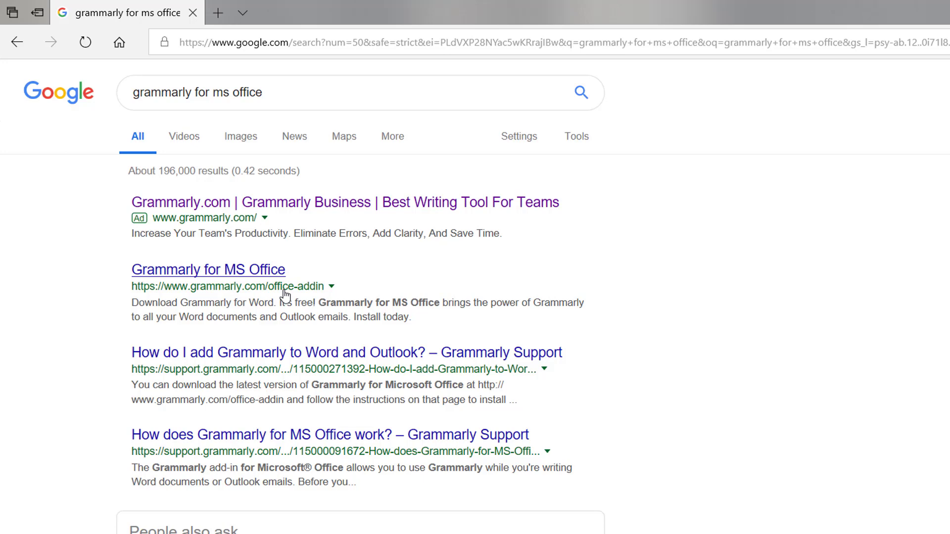
Open the Grammarly for MS Office page and start its Free Download
click(268, 271)
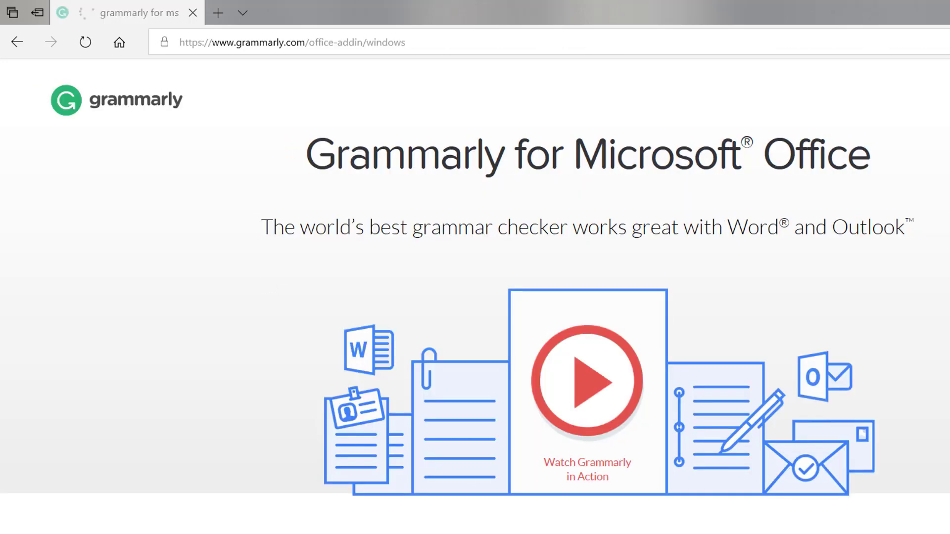
scroll(567, 406, down, 3)
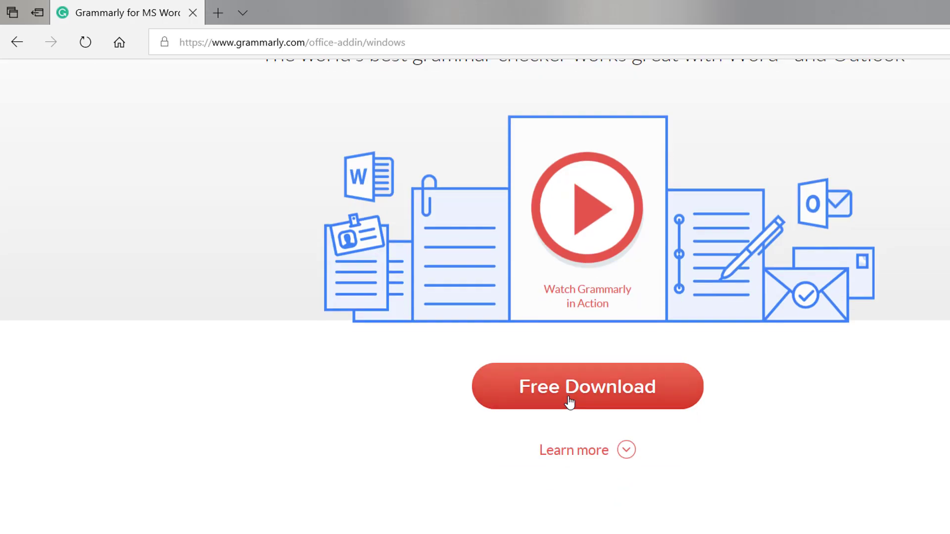
click(569, 403)
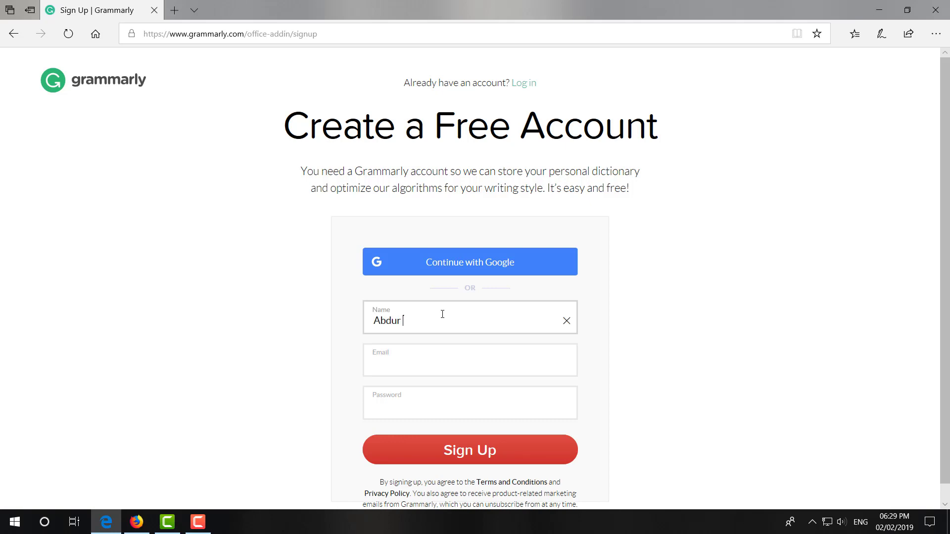
Sign up for a free Grammarly account with your name, email and a password
text(ahim)
key(Tab)
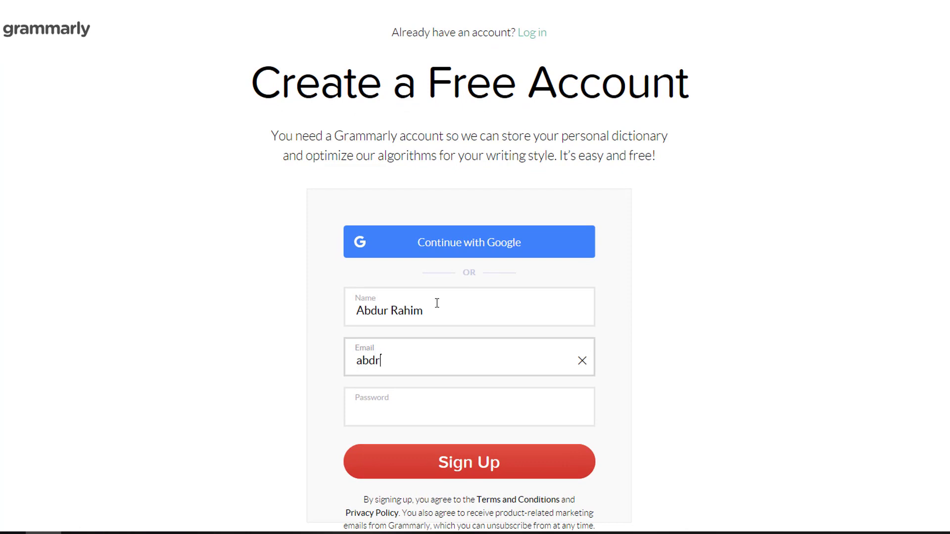
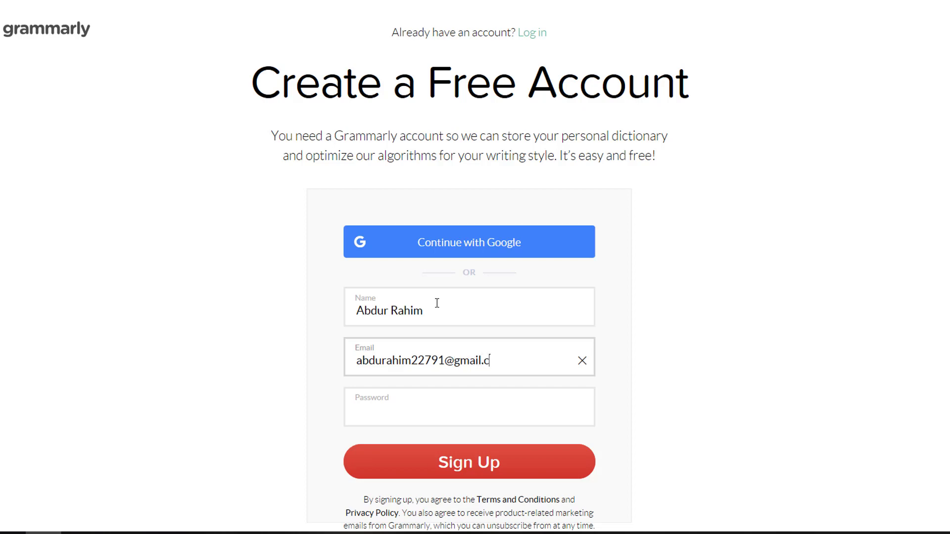
key(Tab)
text(••)
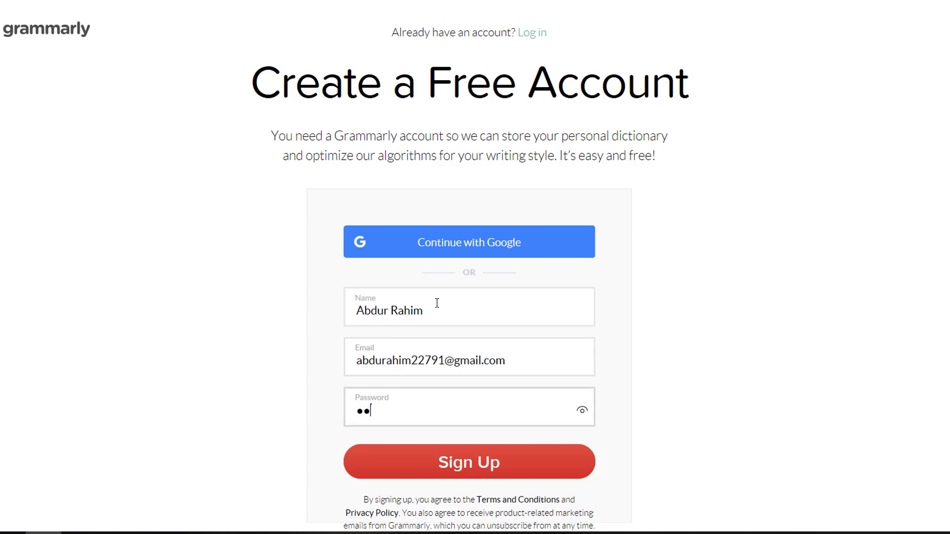
key(BackSpace)
key(BackSpace)
key(BackSpace)
text(••)
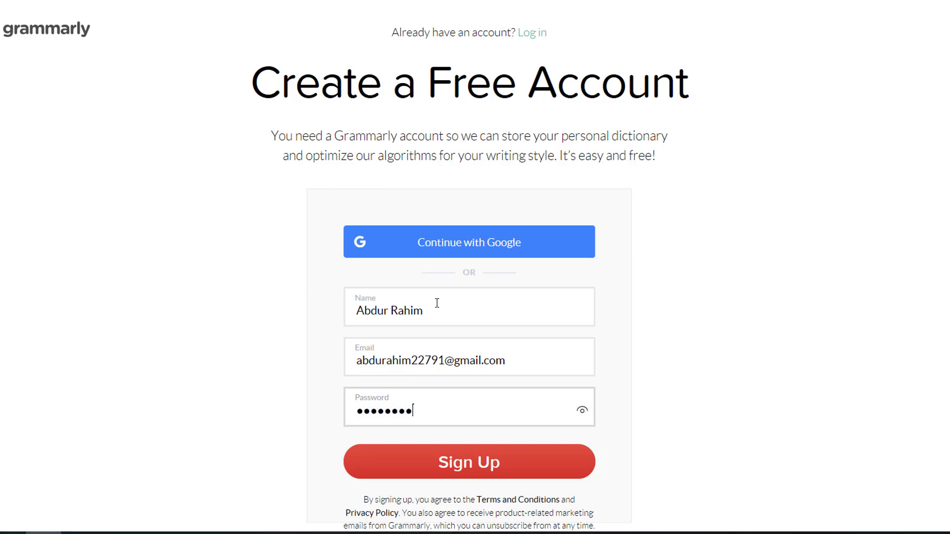
click(429, 459)
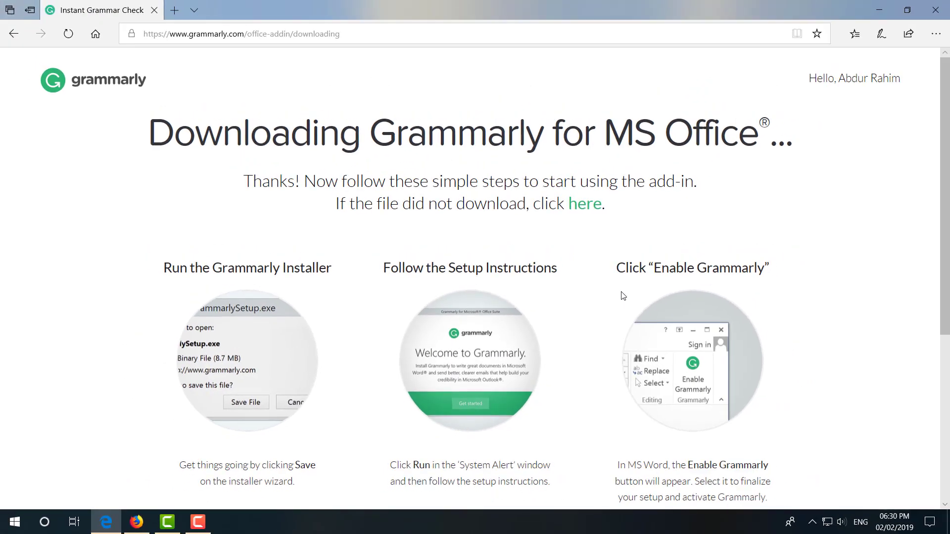
Download GrammarlyAddInSetup.exe, run the installer, and minimize the Edge window
scroll(622, 296, down, 4)
scroll(373, 267, up, 4)
click(582, 212)
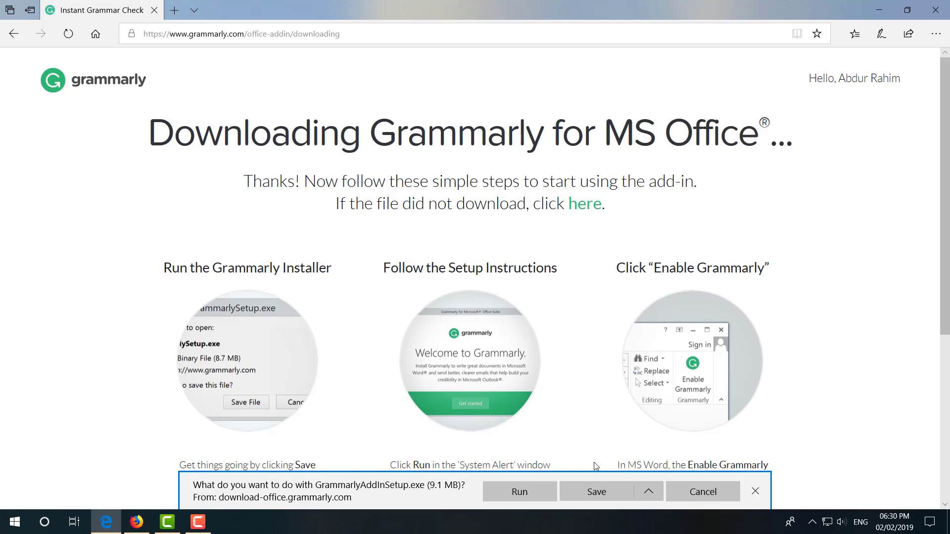
click(534, 491)
click(587, 494)
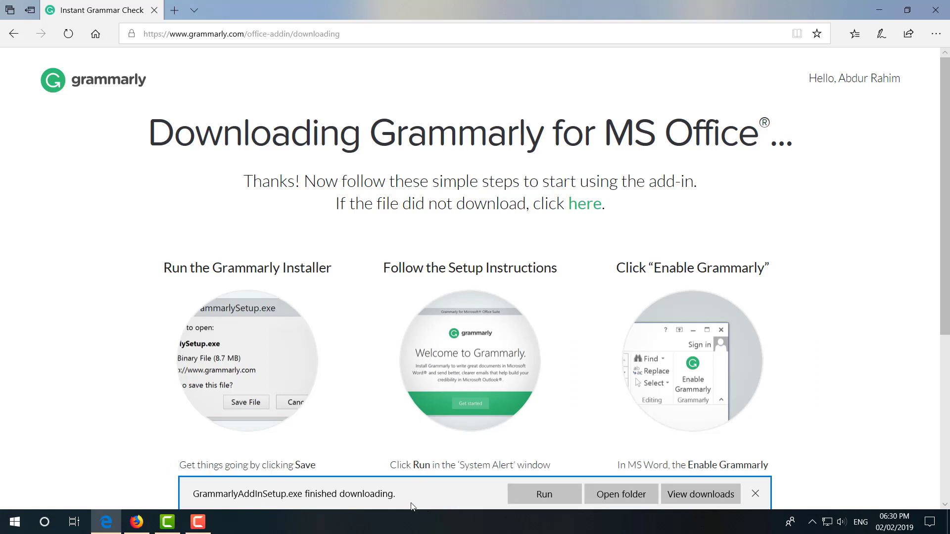
click(536, 497)
click(887, 13)
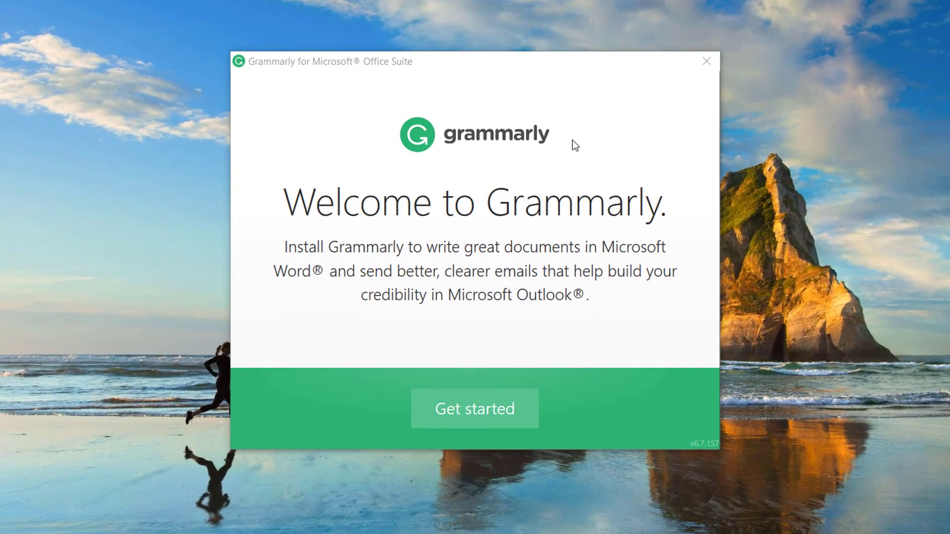
Install Grammarly for both Word and Outlook, skip the login, and finish the installer
click(471, 414)
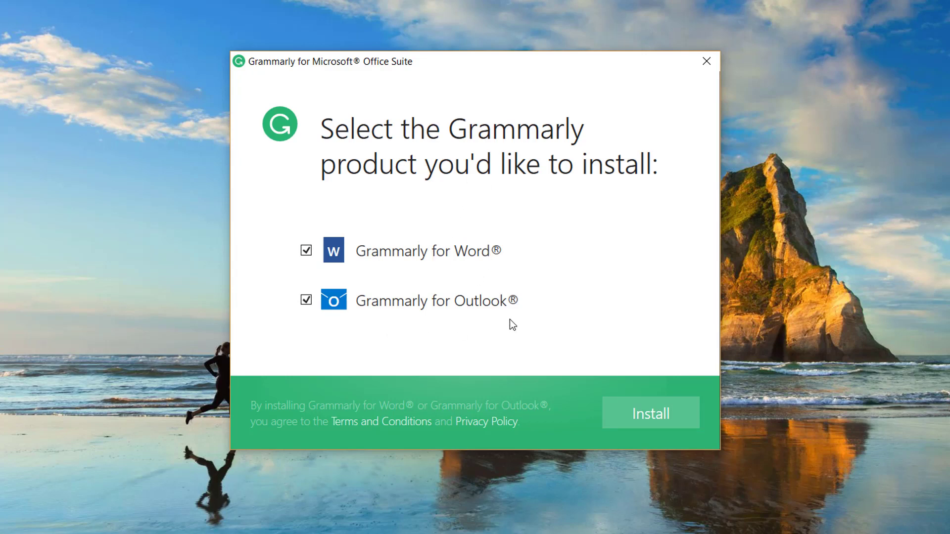
click(657, 423)
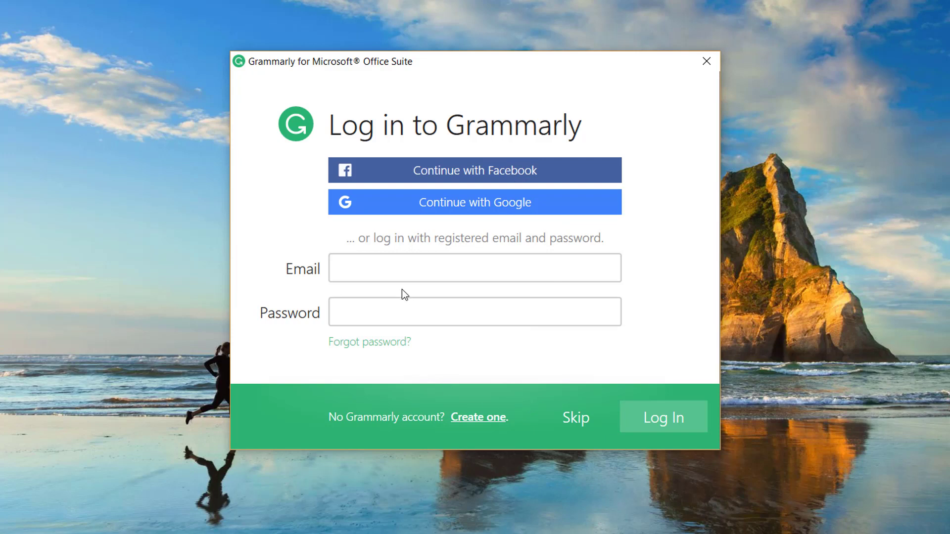
click(580, 417)
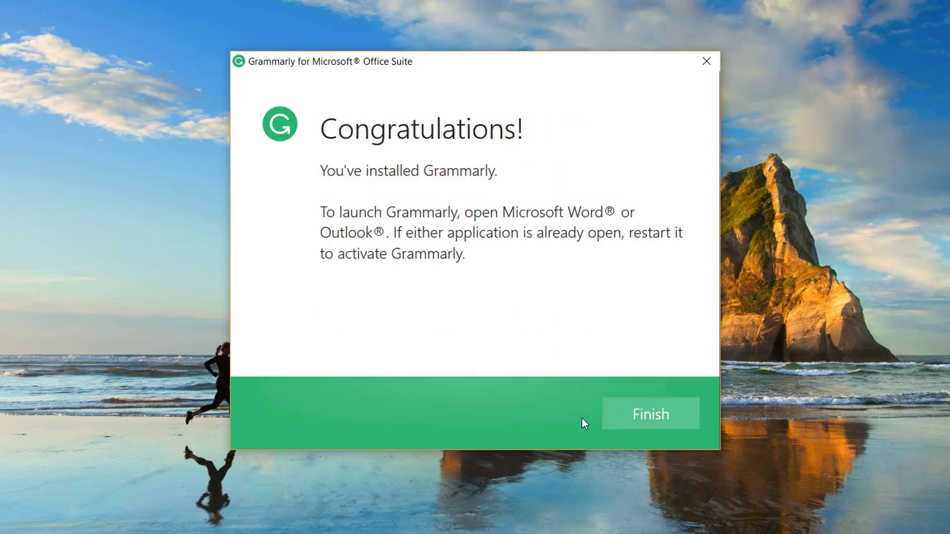
click(649, 416)
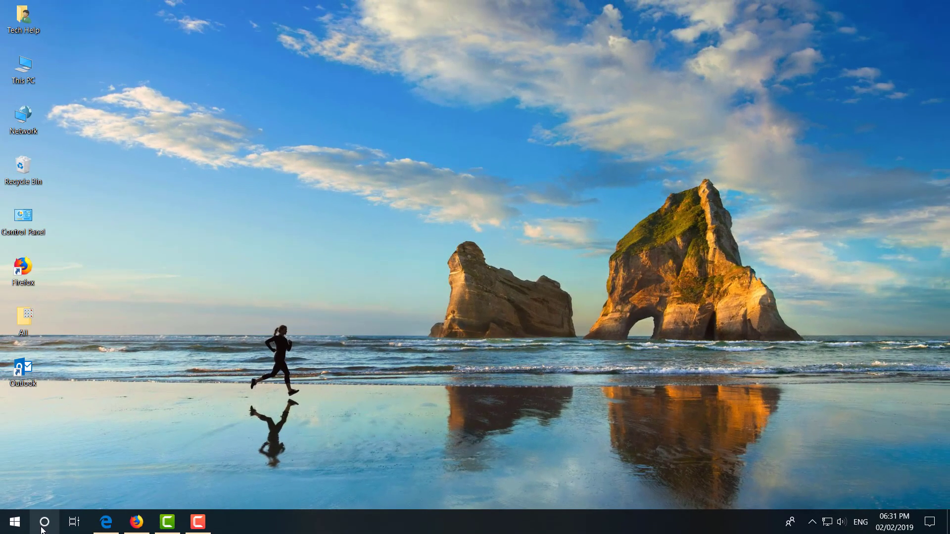
Find Word through the taskbar search, launch it, and create a Blank document
click(44, 522)
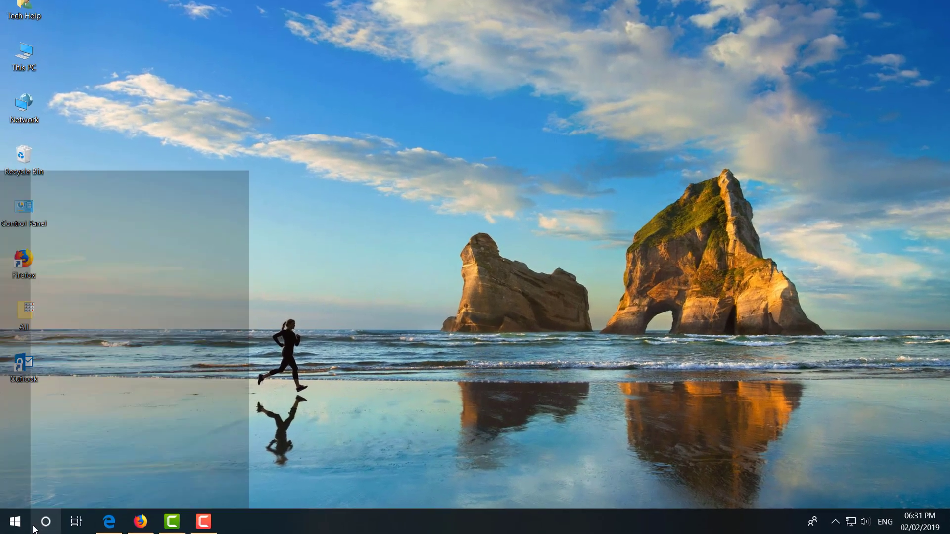
text(word)
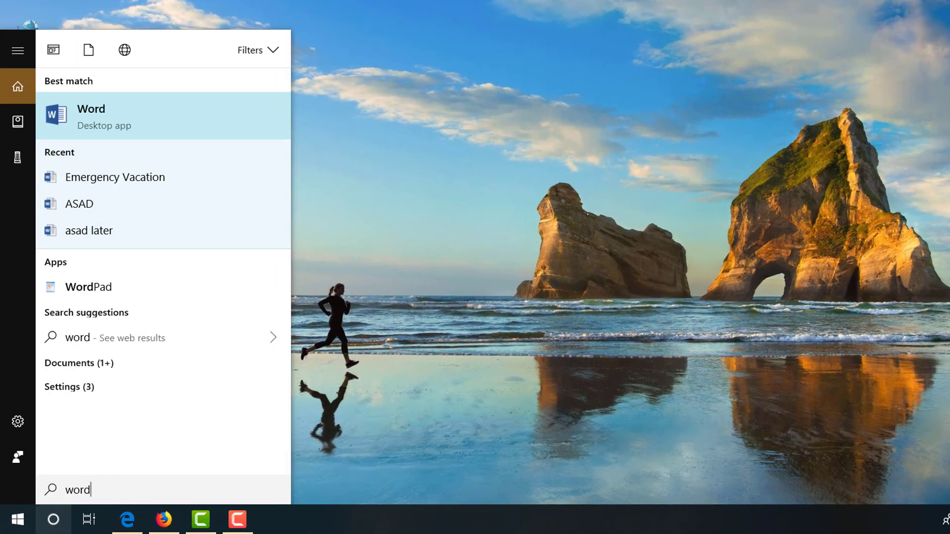
click(159, 120)
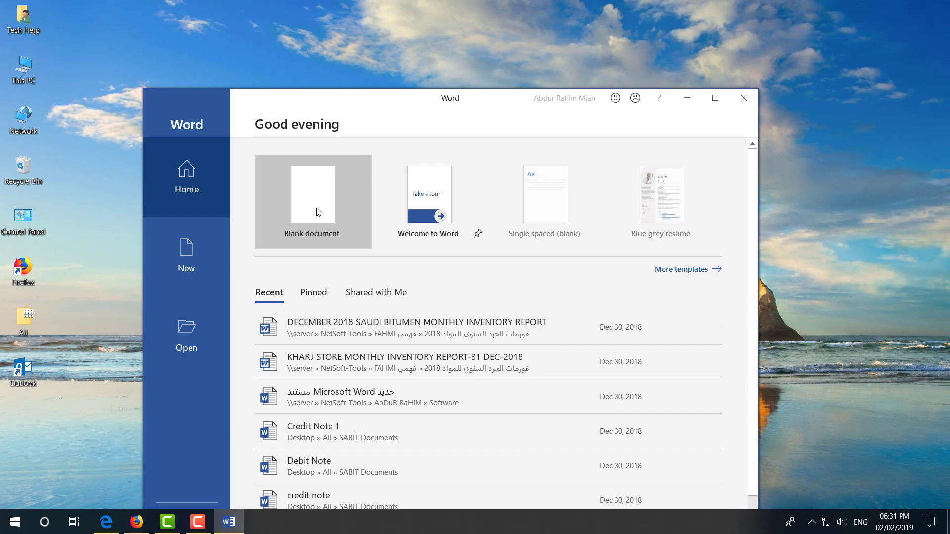
click(317, 212)
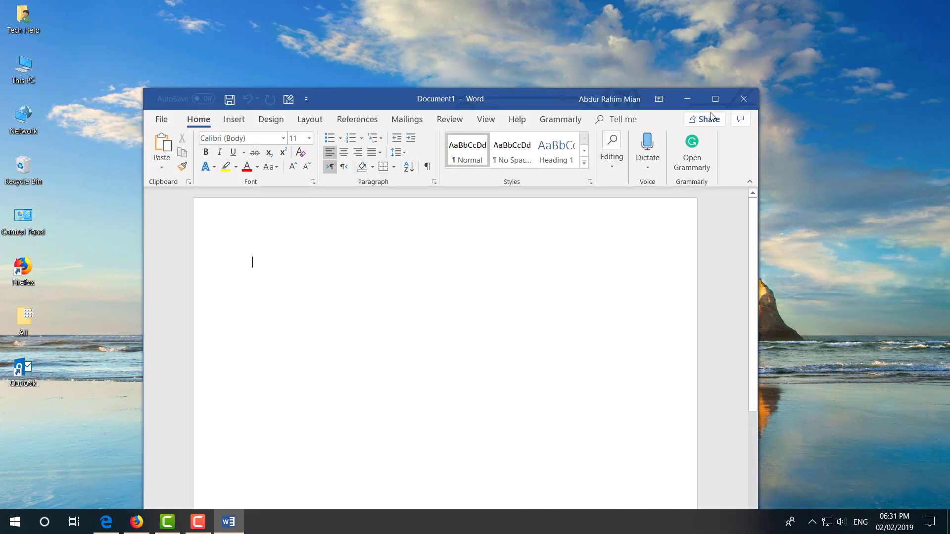
Maximize the Word window and check the Grammarly ribbon tab before returning to Home
click(715, 99)
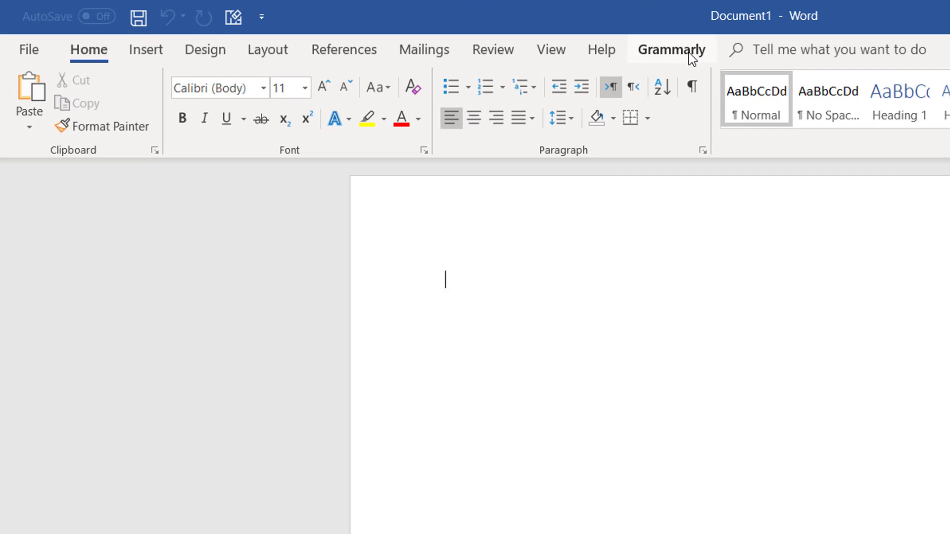
click(676, 53)
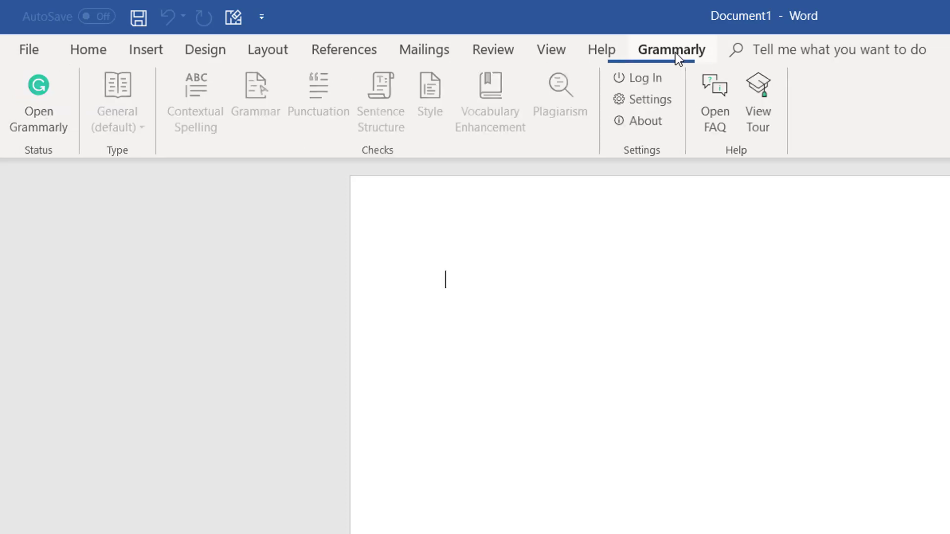
click(92, 51)
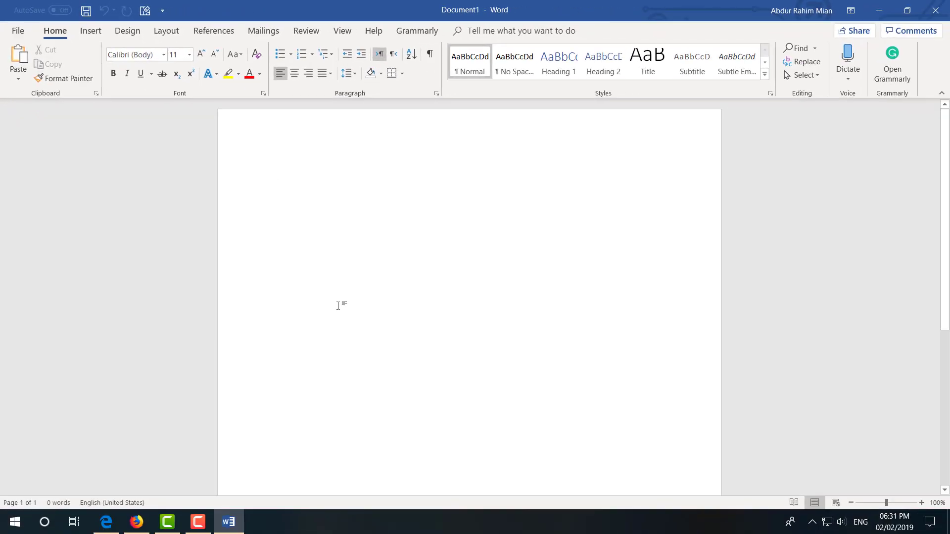
Type the test line 'Hi hoi how are you' and select it
text(Hi hoi)
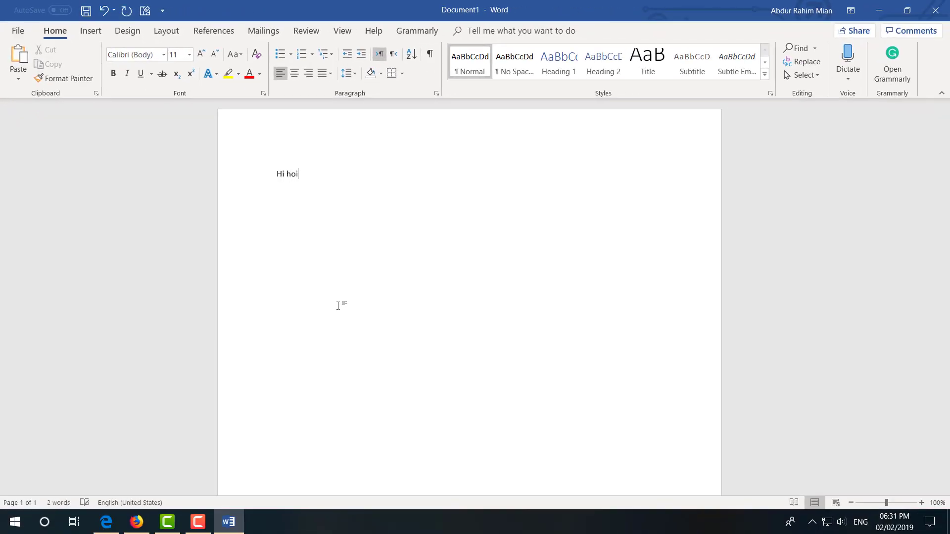
text( how a)
key(BackSpace)
text(you)
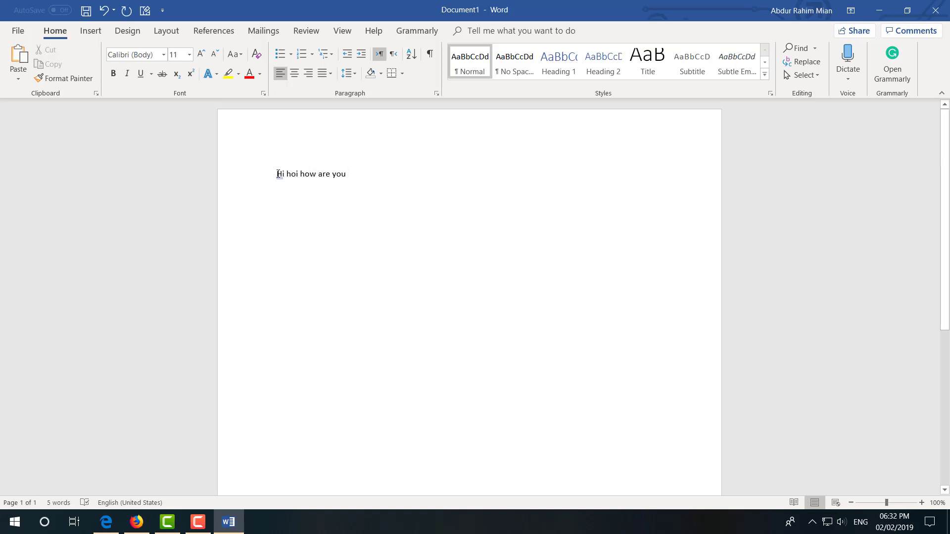
drag(277, 174, 340, 176)
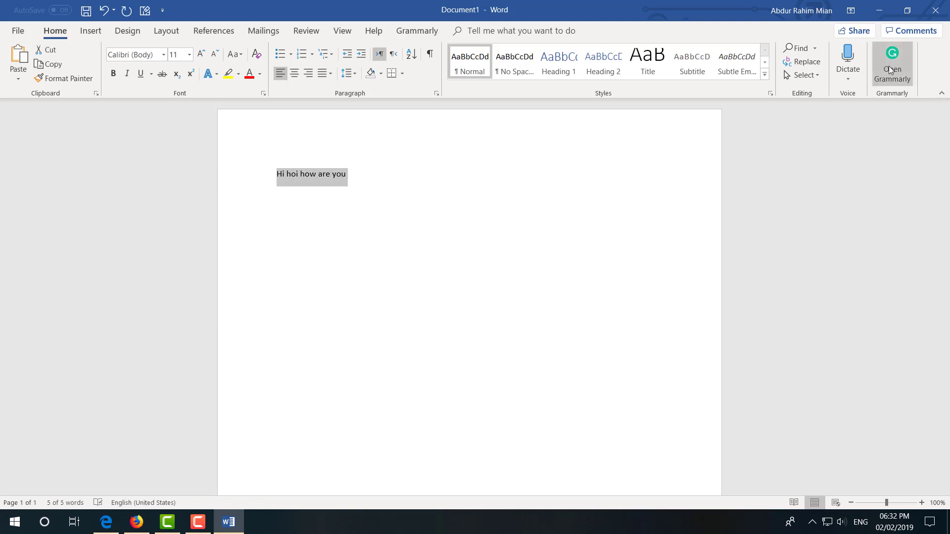
Open Grammarly from the Home ribbon and log in with your account email and password
click(880, 83)
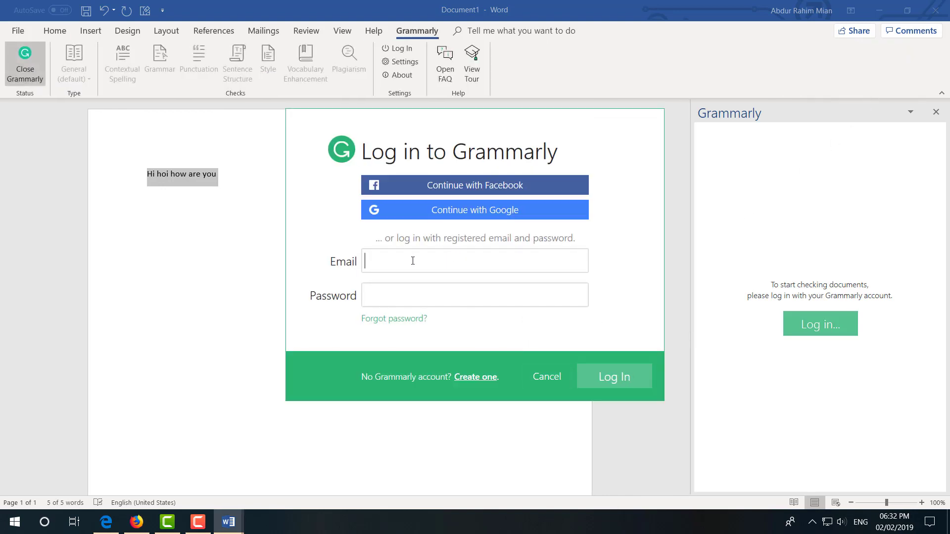
key(Tab)
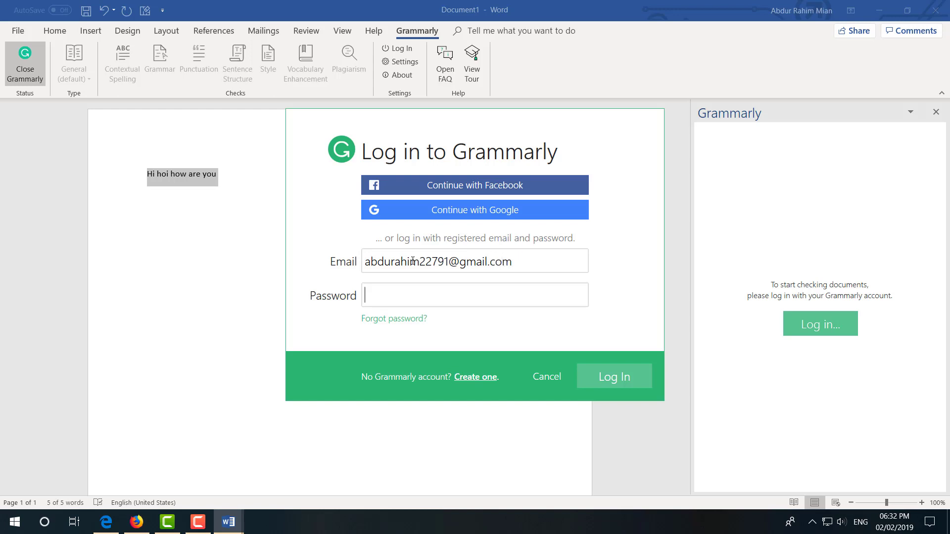
text(•••••••••)
text(•)
click(620, 380)
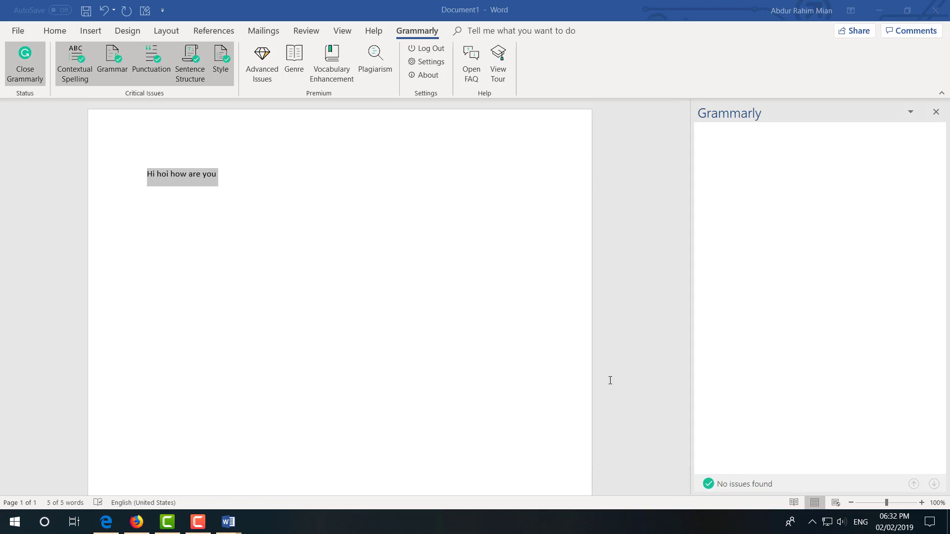
Add a second line, 'We ari goine there', below the first and select it
click(174, 175)
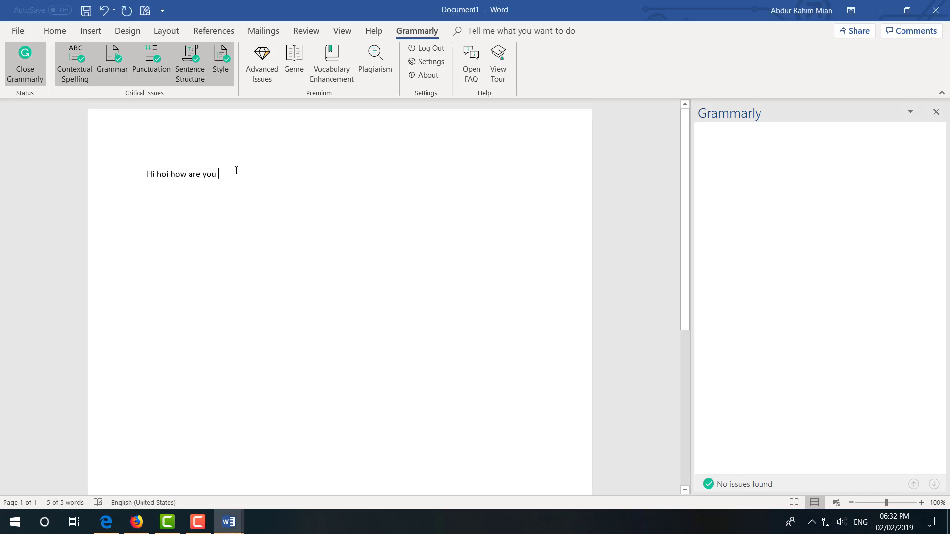
key(Return)
text(We )
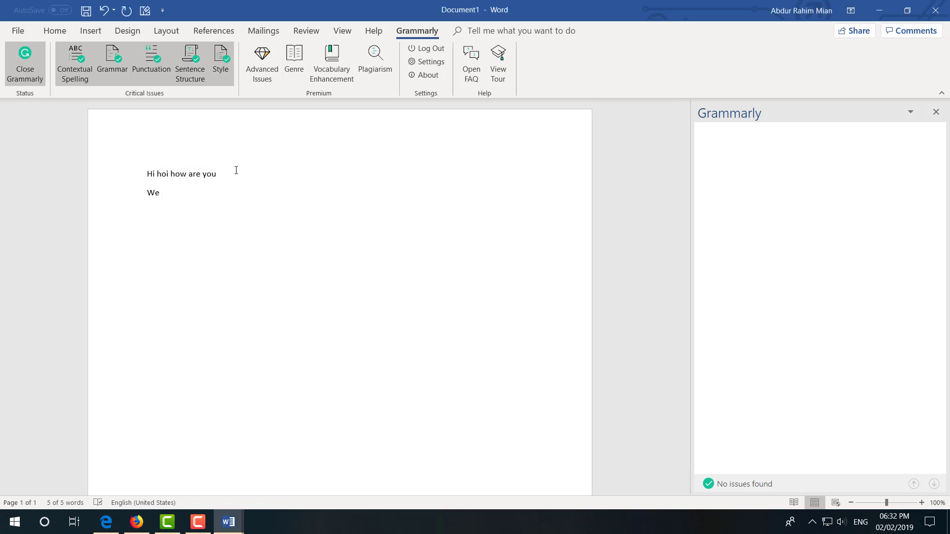
text( going)
text(there)
key(Return)
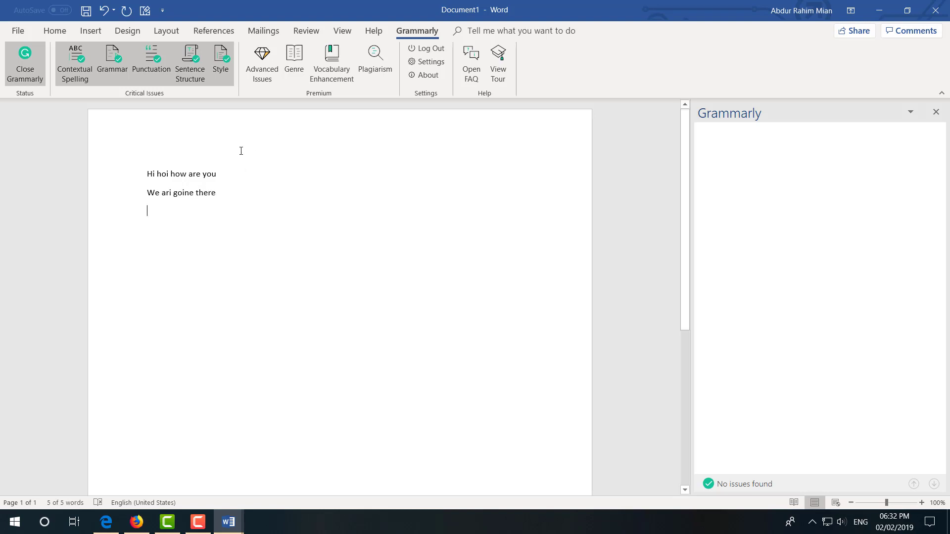
drag(148, 192, 215, 192)
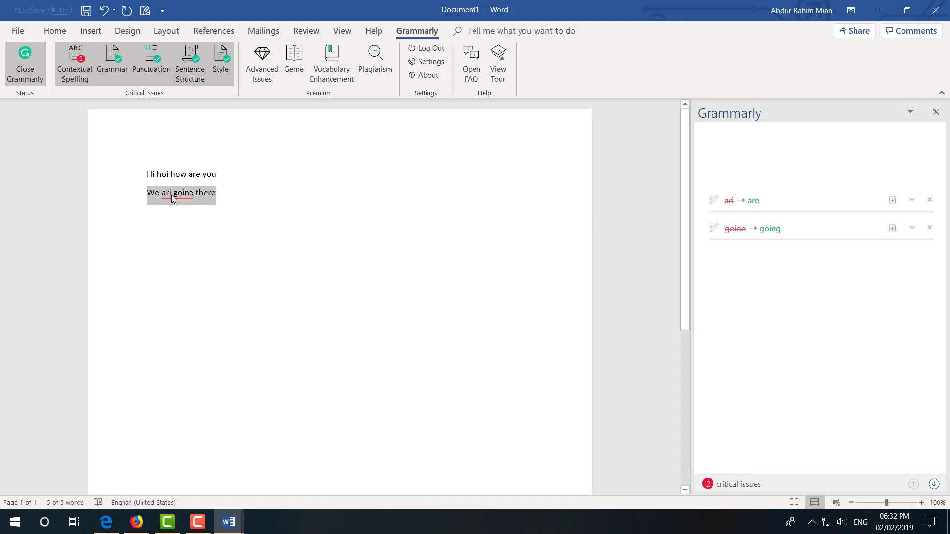
Apply Grammarly's suggestions ari → are and goine → going to the second line
click(194, 207)
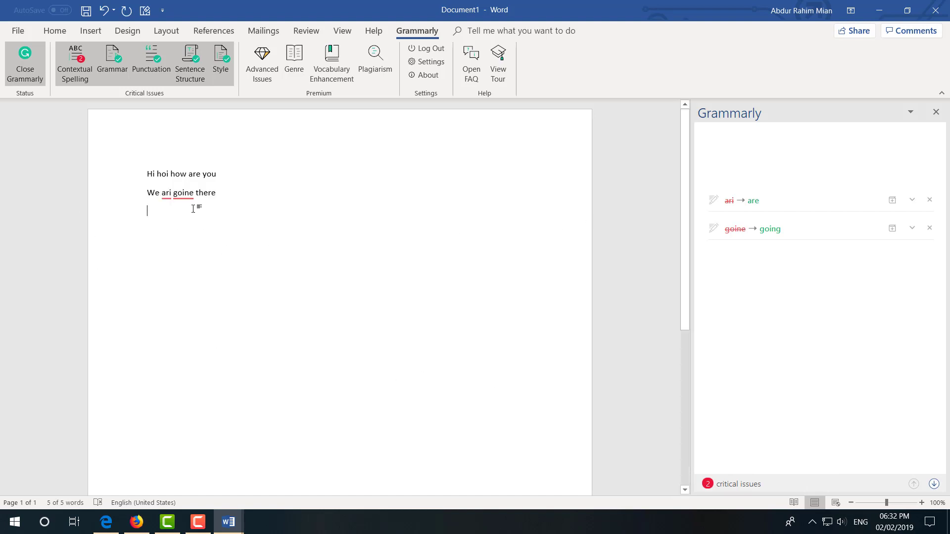
click(756, 207)
click(770, 229)
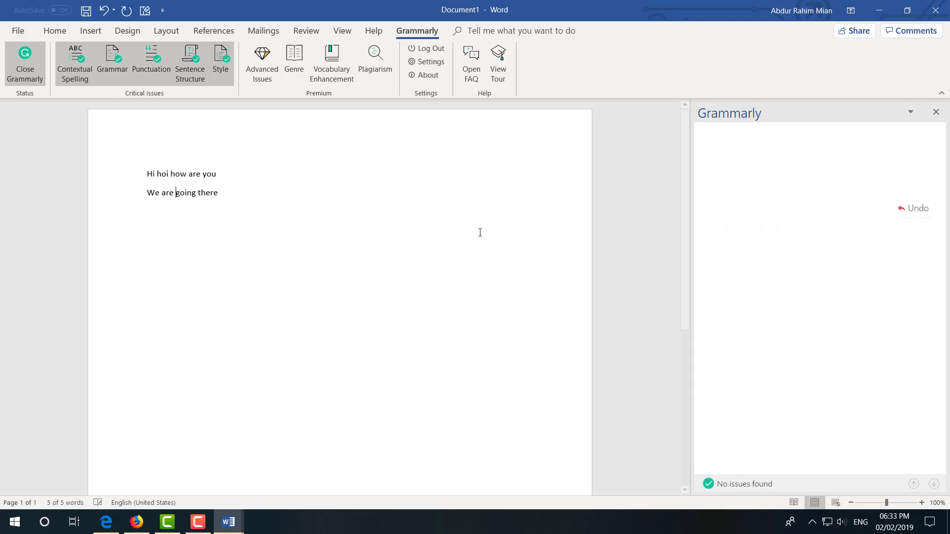
click(275, 198)
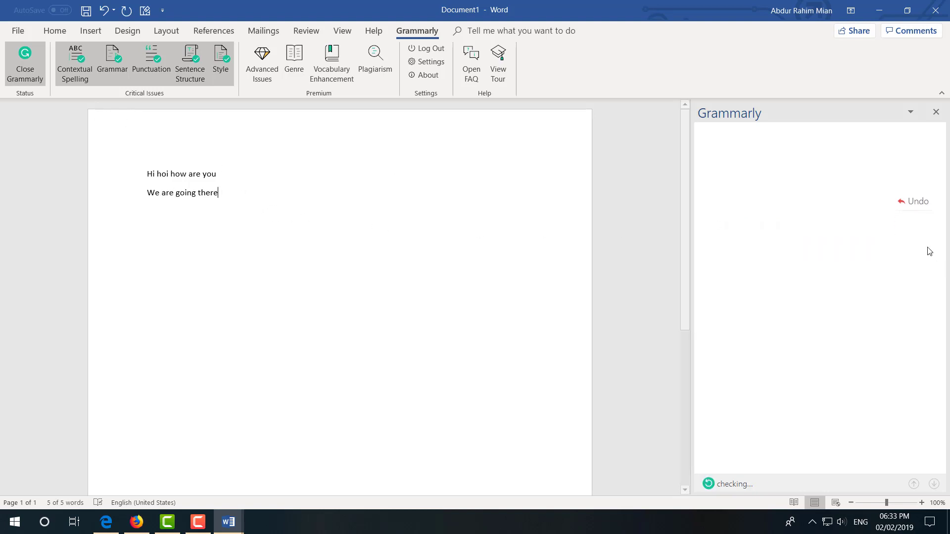